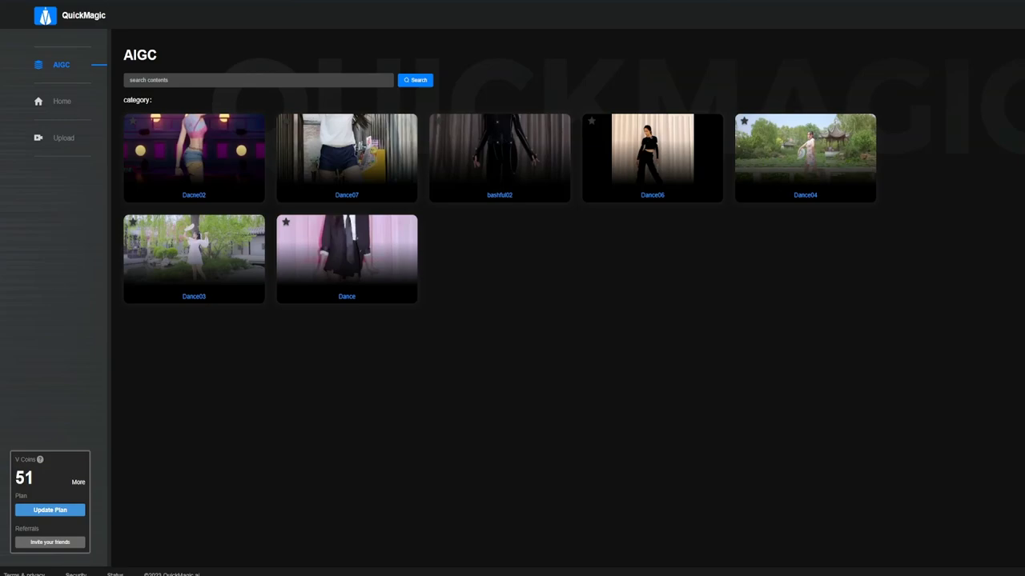
- Leave the AIGC gallery for the Home page listing the BABYMONSTER_DAN project
{"action": "left_click", "coordinate": [64, 103]}
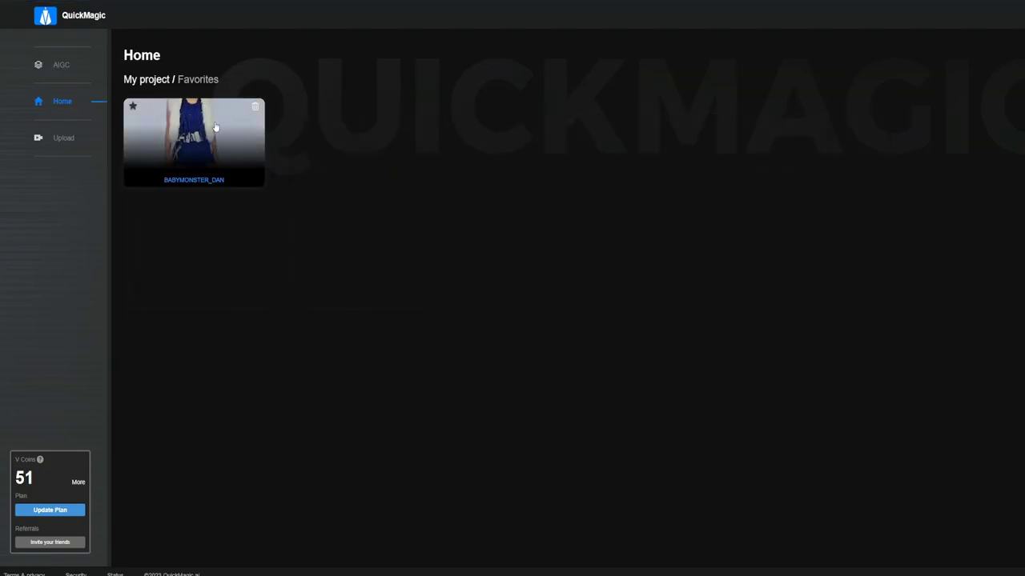
- Open the Upload page, review the capture tips, and try BIP as the export format
{"action": "left_click", "coordinate": [68, 141]}
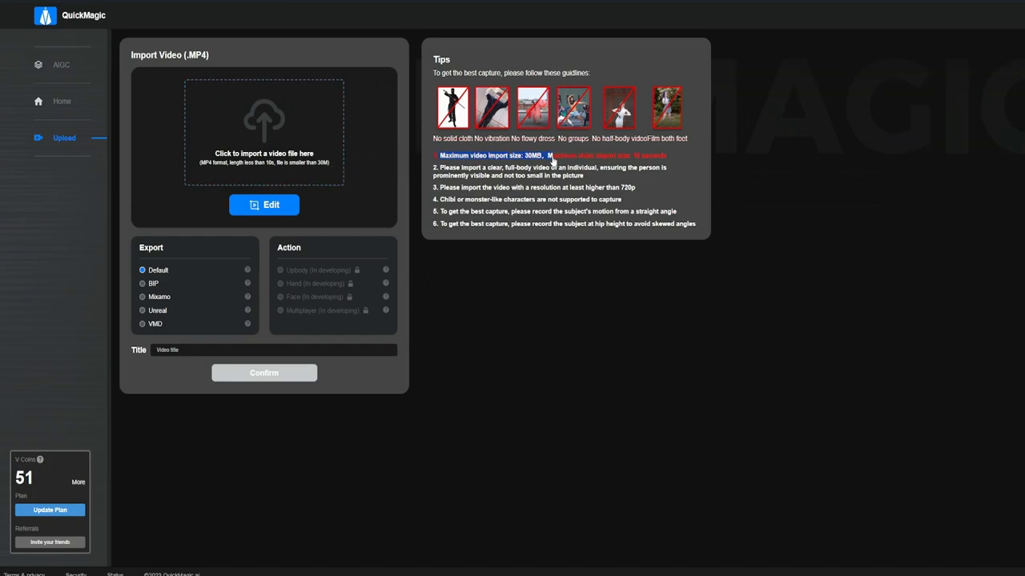
{"action": "left_click_drag", "start_coordinate": [433, 139], "coordinate": [684, 143]}
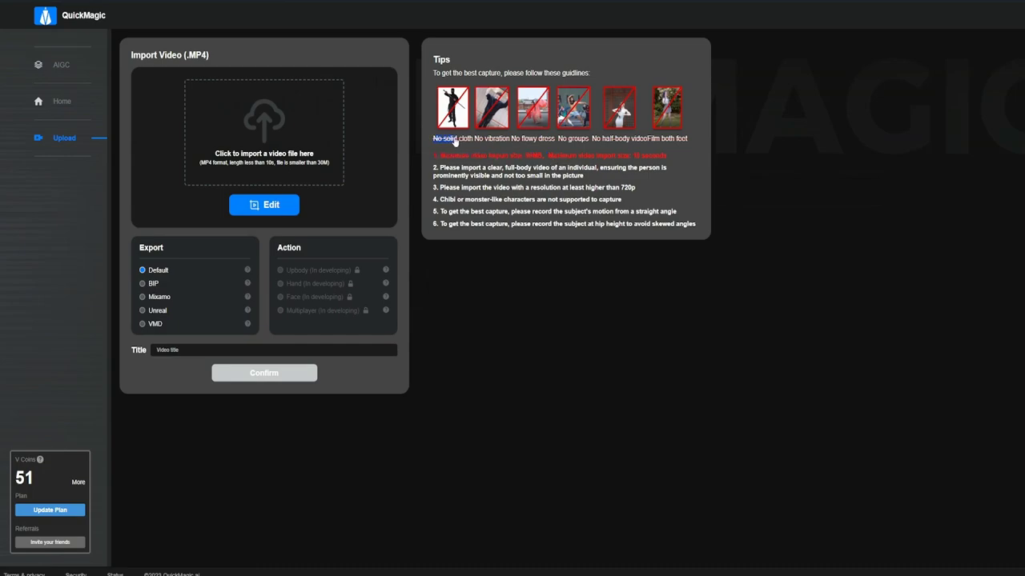
{"action": "left_click", "coordinate": [684, 175]}
{"action": "left_click", "coordinate": [142, 285]}
- Return Home and open the BABYMONSTER_DAN project's Model Preview viewer
{"action": "left_click", "coordinate": [64, 102]}
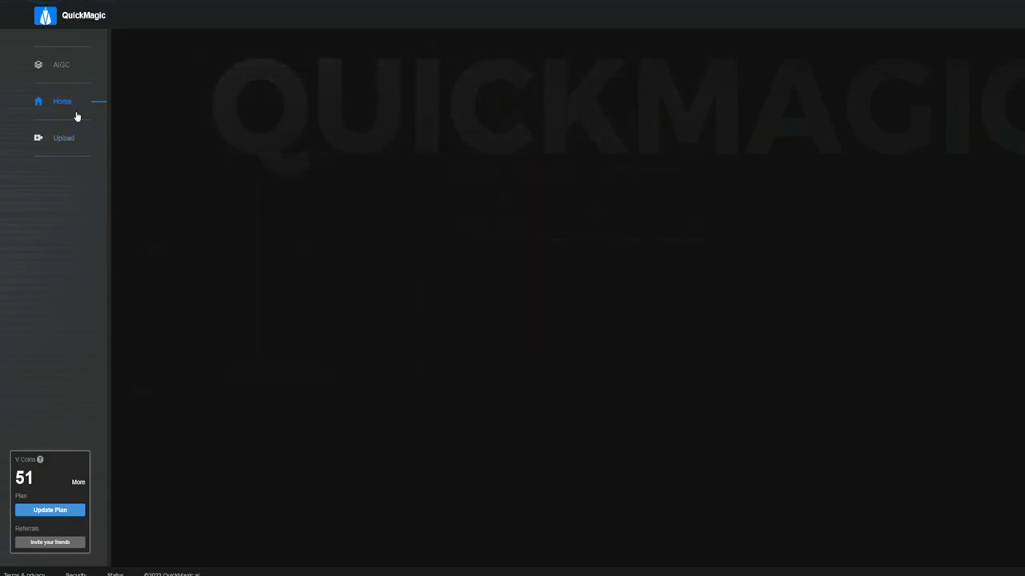
{"action": "left_click", "coordinate": [193, 148]}
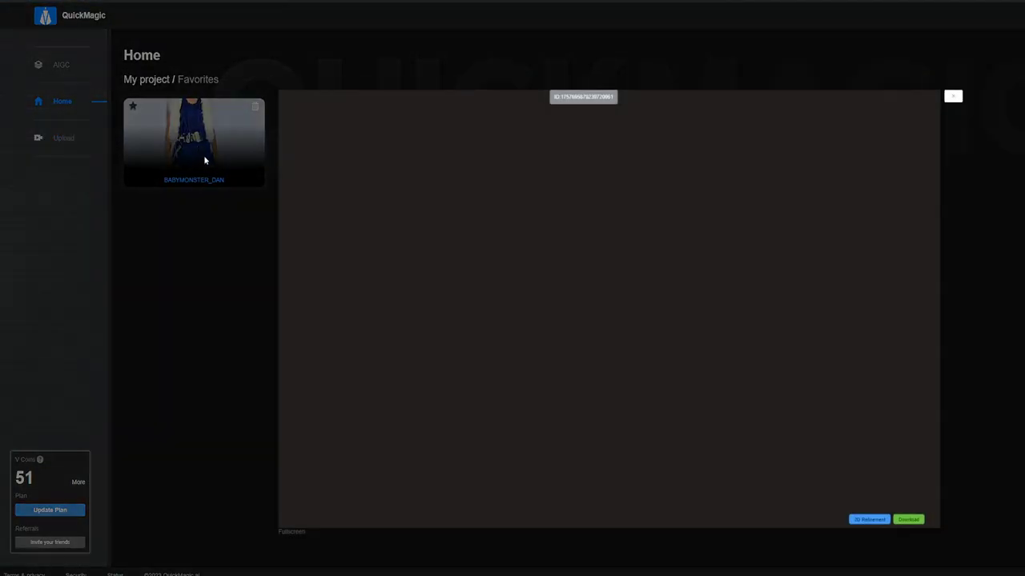